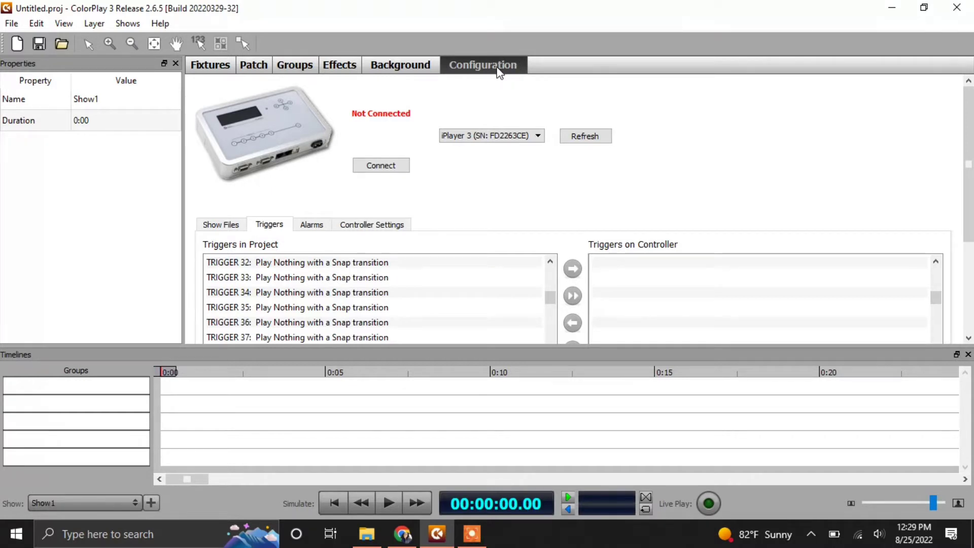
Step: Refresh the controller list, keep iPlayer 3 selected and connect to it
click(583, 140)
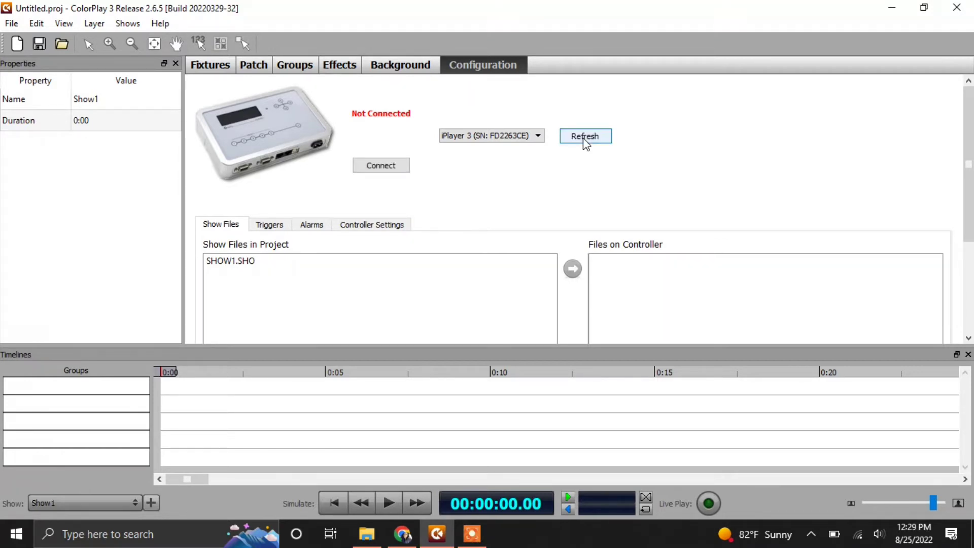
click(537, 136)
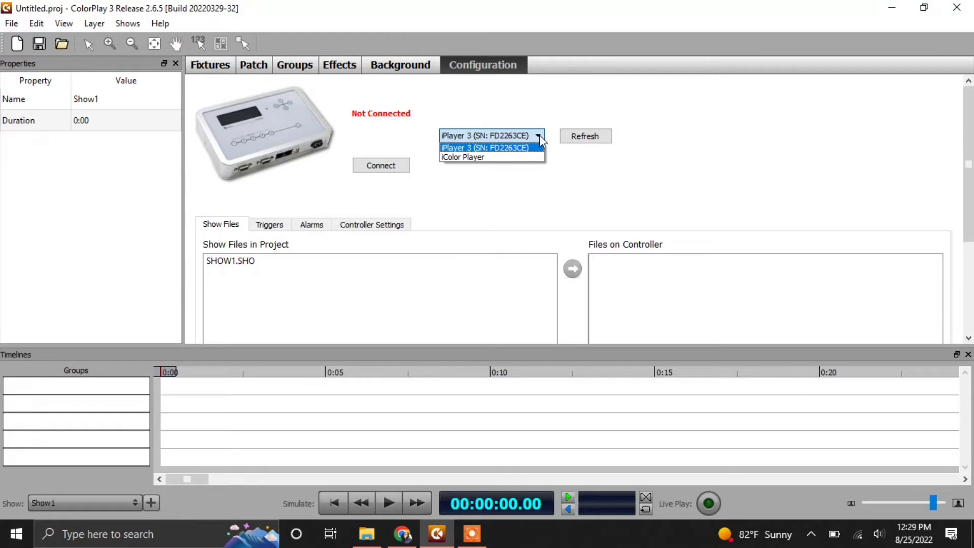
click(513, 114)
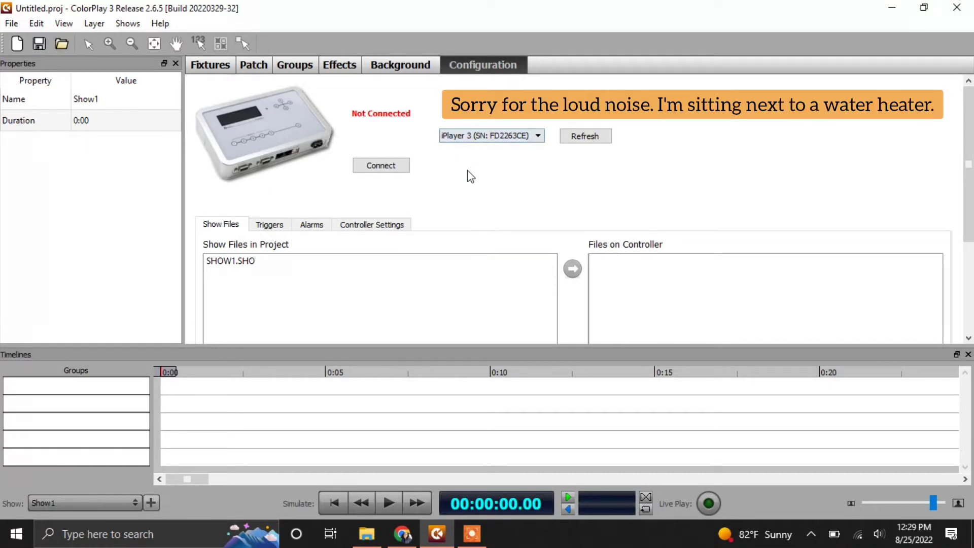
click(394, 172)
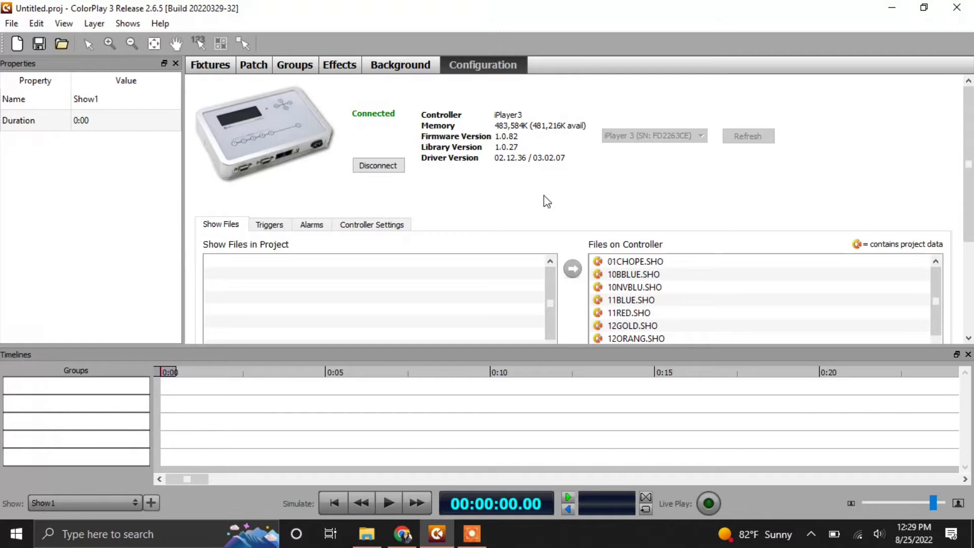
Step: Show the iPlayer 3 Controller Settings: clock time, Los Angeles location (34.05, -118.24), GMT -8
scroll(560, 202, down, 1)
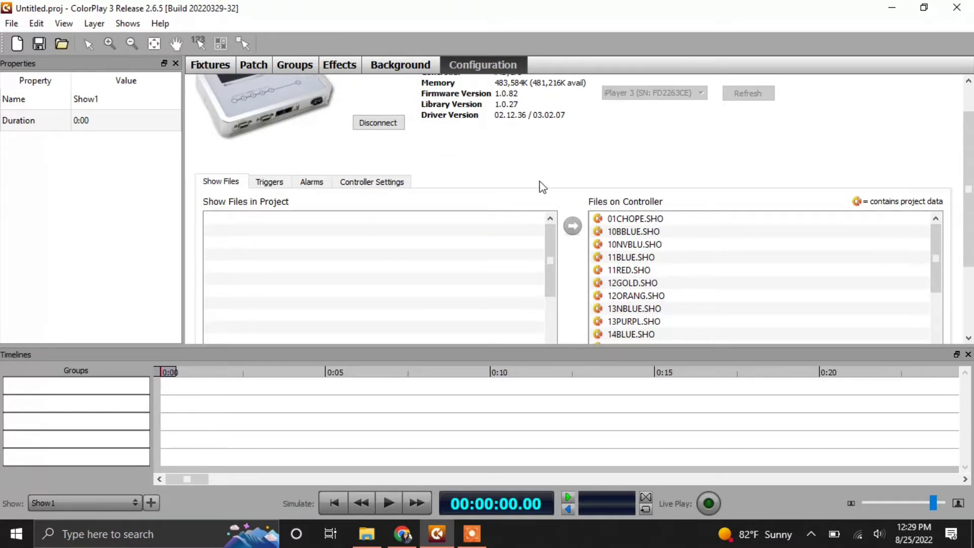
click(375, 189)
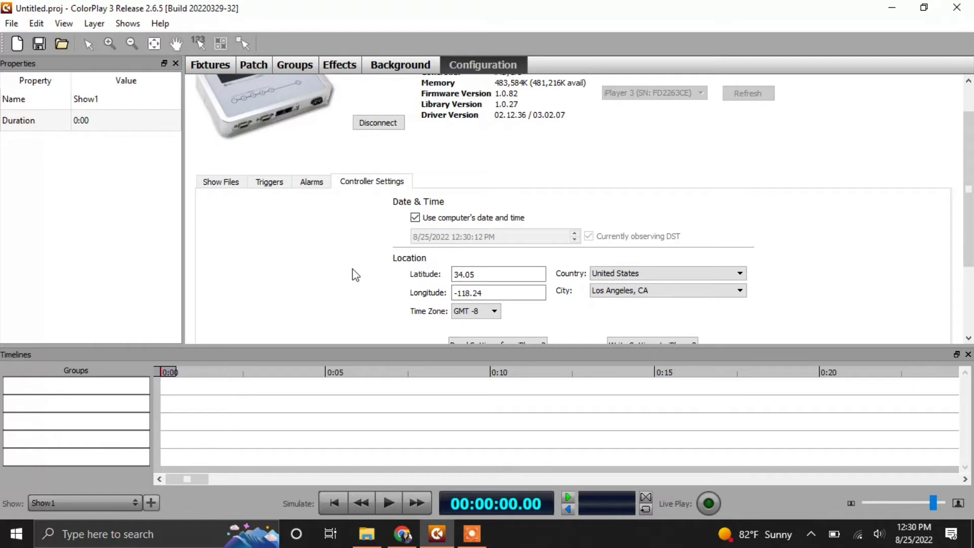
Step: Open the Triggers comparison lists and select TRIGGER 35 in Triggers in Project
click(269, 182)
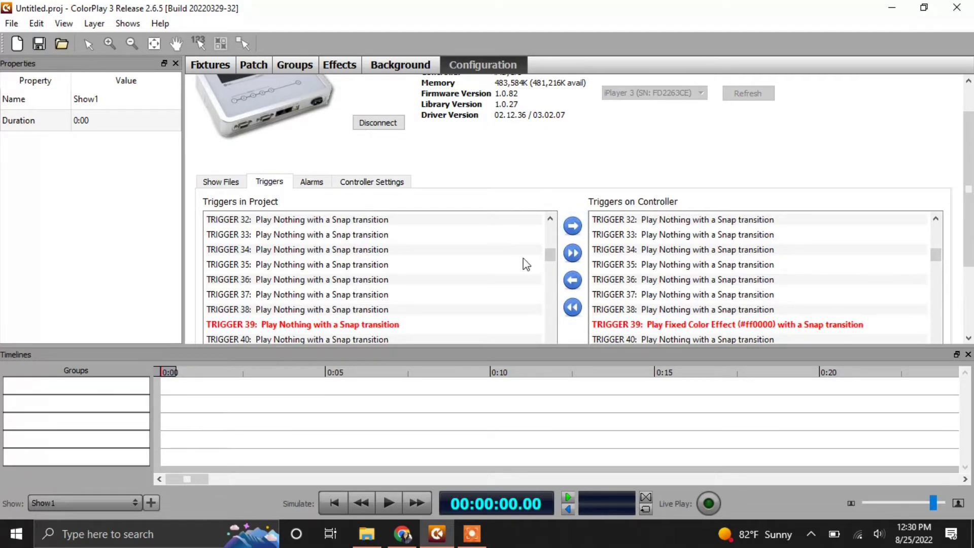
drag(554, 257, 552, 232)
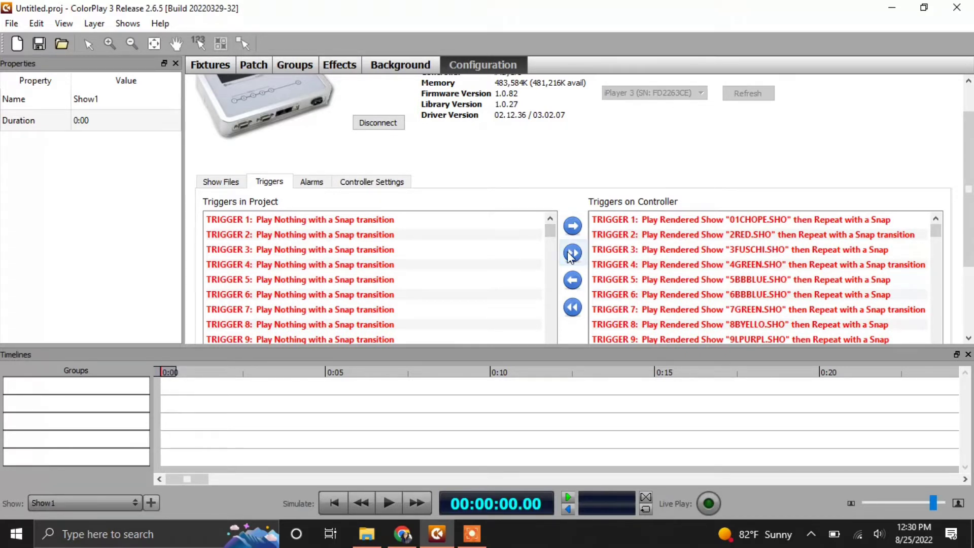
drag(548, 231, 550, 255)
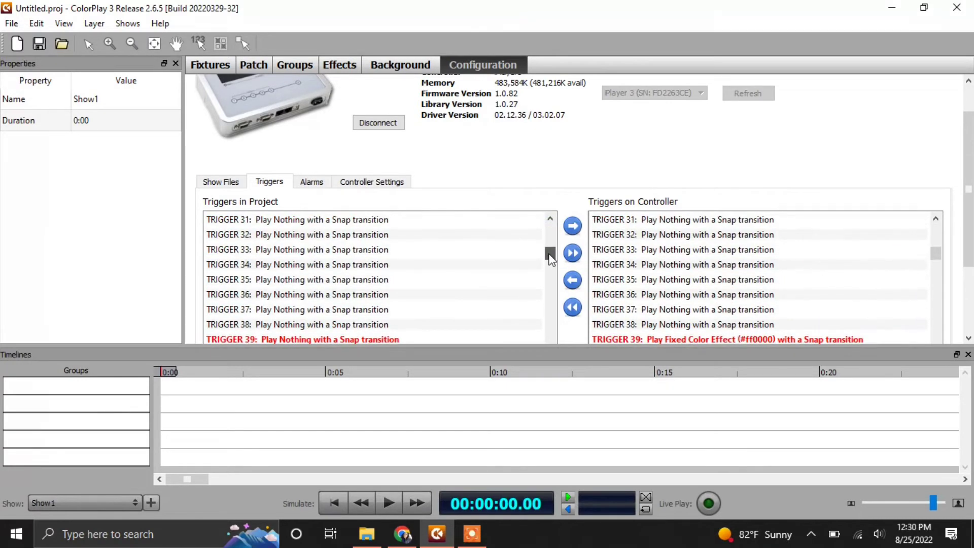
click(268, 279)
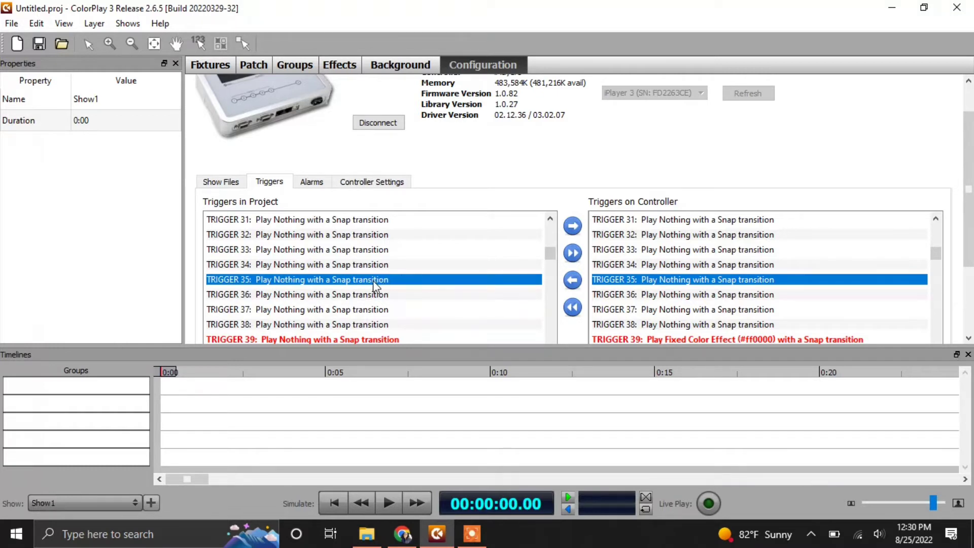
Step: Edit TRIGGER 35 to keep a Snap transition and play a Fixed Color Effect
double_click(400, 284)
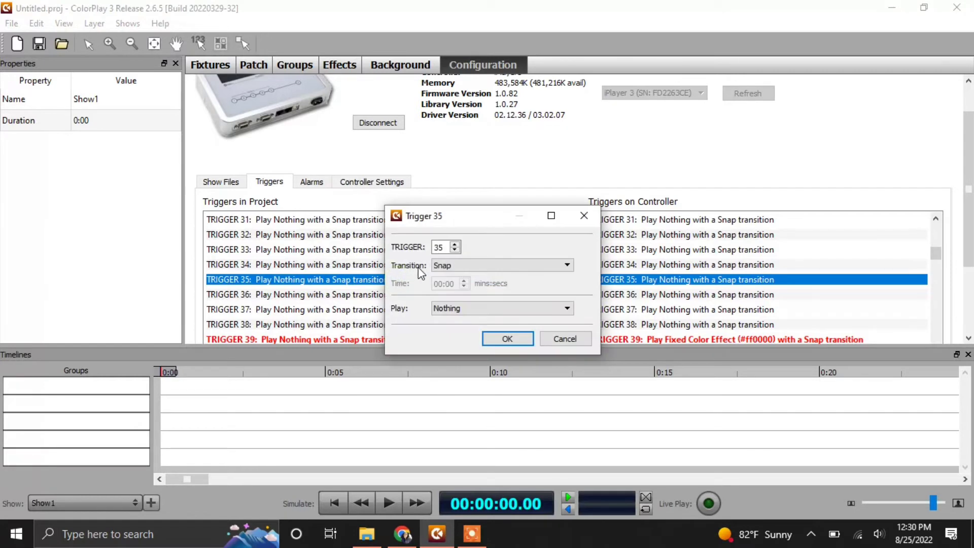
click(468, 264)
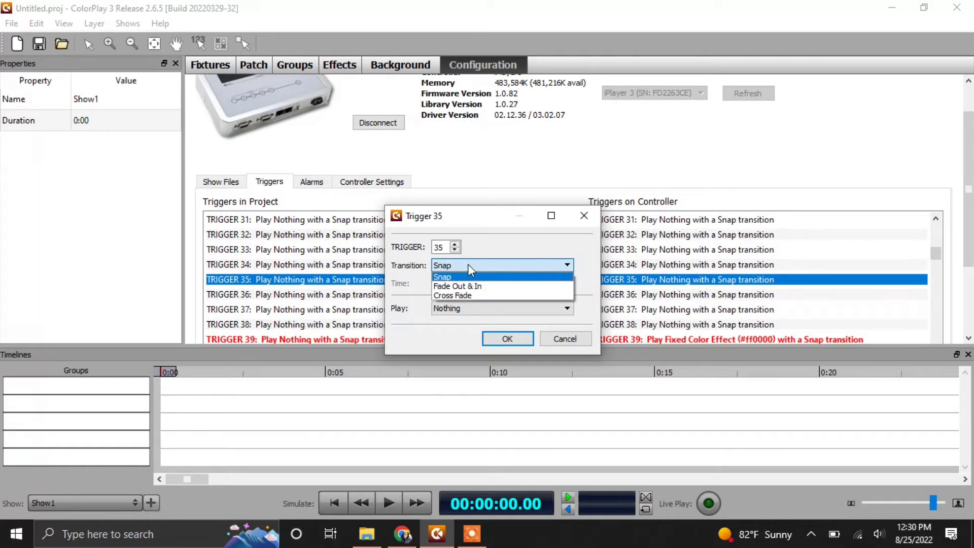
click(468, 264)
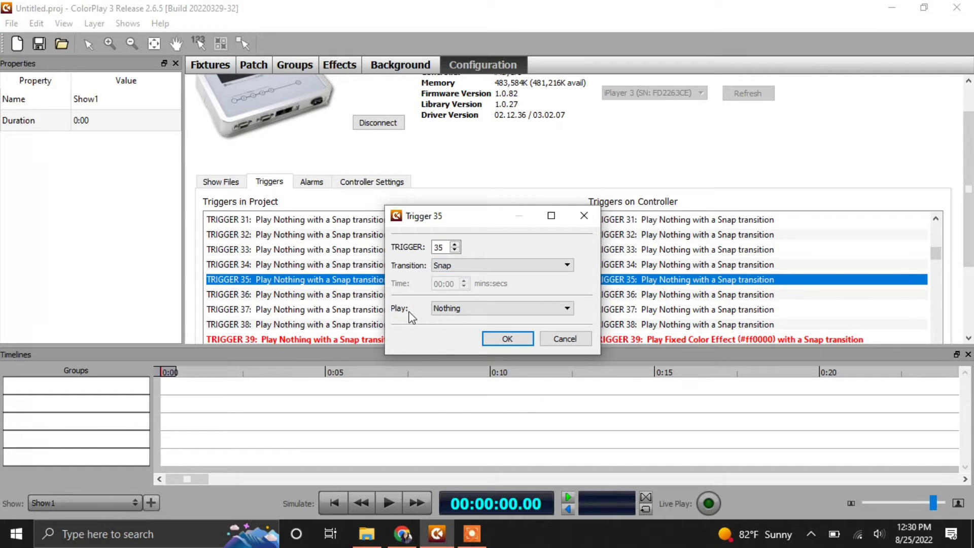
click(449, 312)
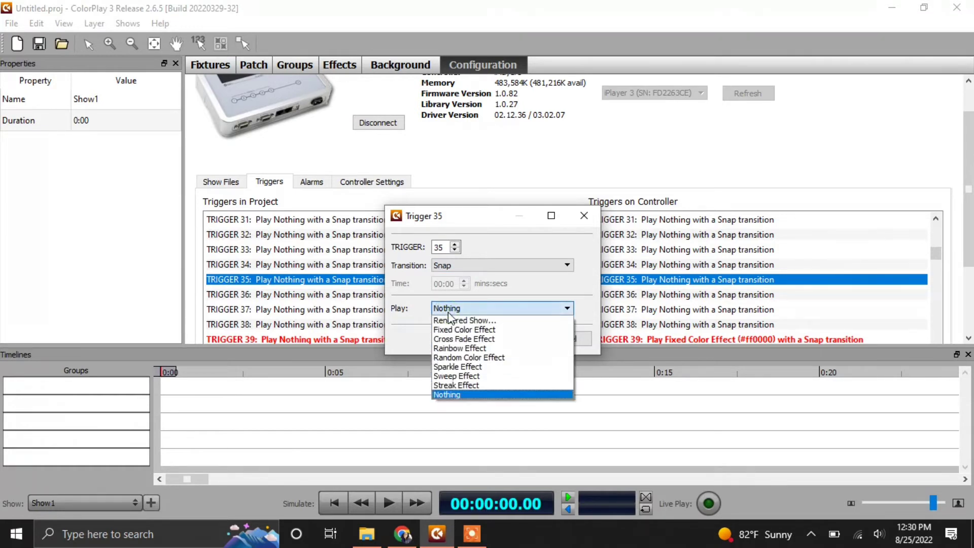
click(467, 330)
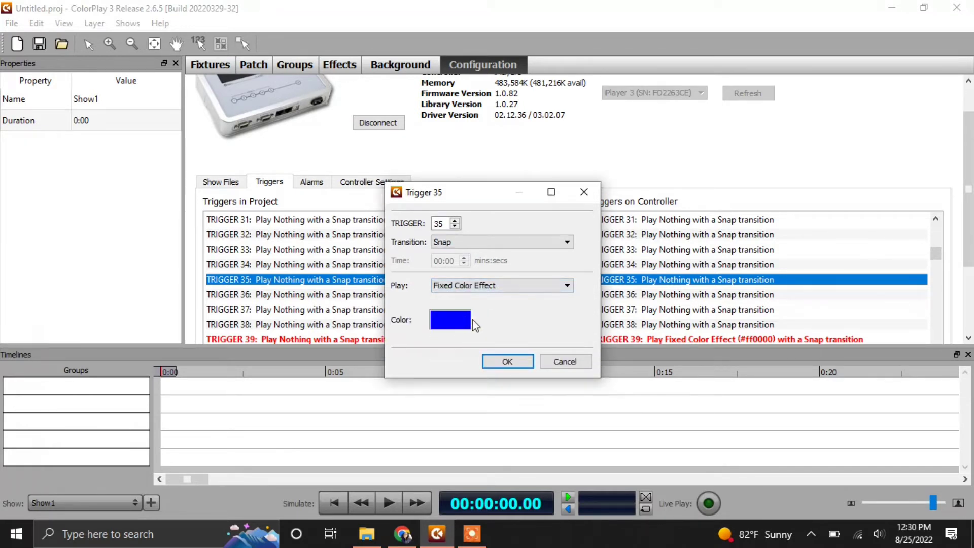
click(506, 288)
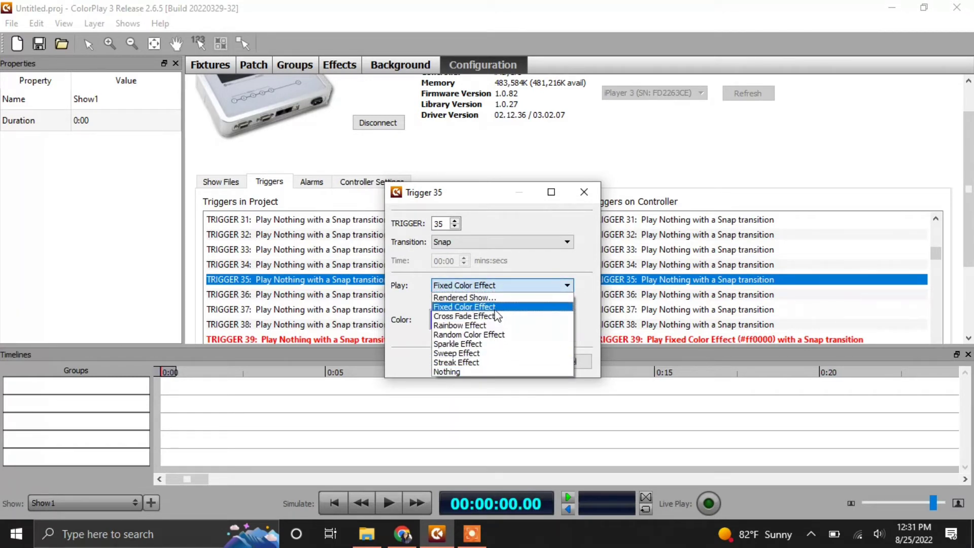
click(495, 308)
Step: Set the trigger colour to G 116, B 187 (#0074bb) and confirm
click(458, 326)
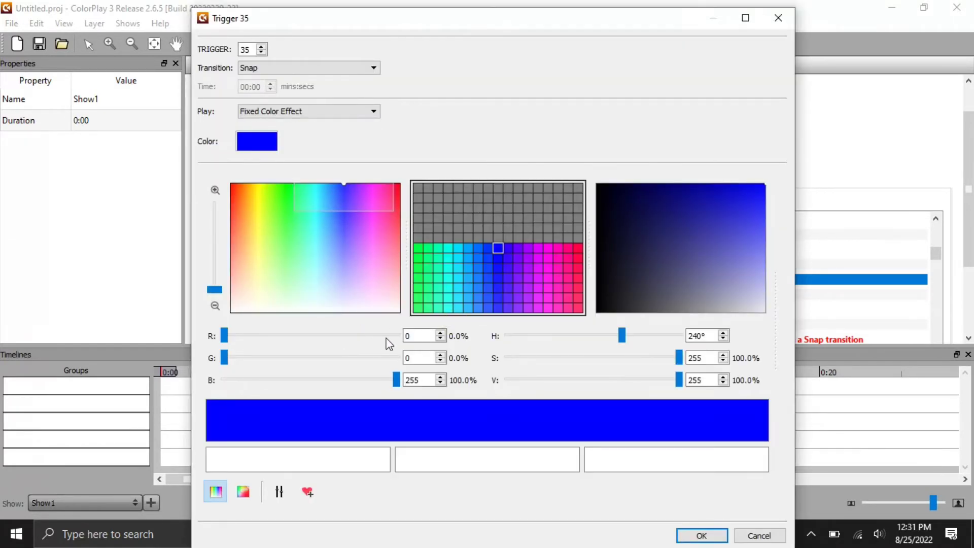
click(411, 358)
text(116)
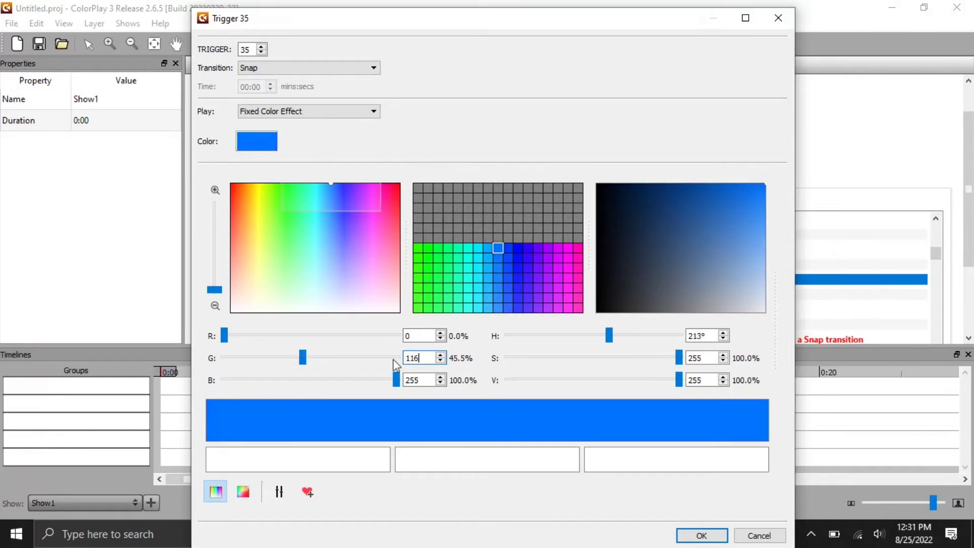
drag(420, 378, 386, 376)
text(187)
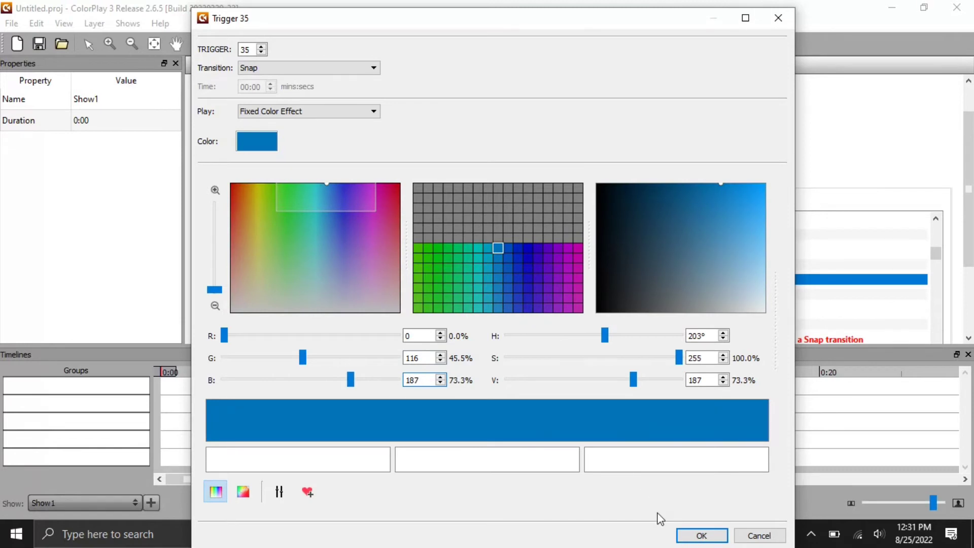
click(680, 537)
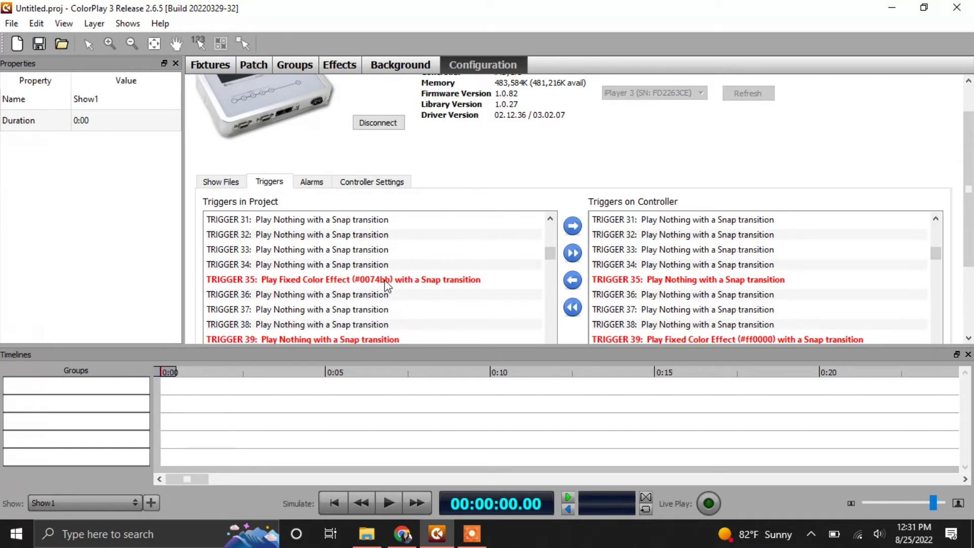
Step: Transfer project TRIGGER 35 (Fixed Color #0074bb, Snap) to the controller and select it there
click(413, 286)
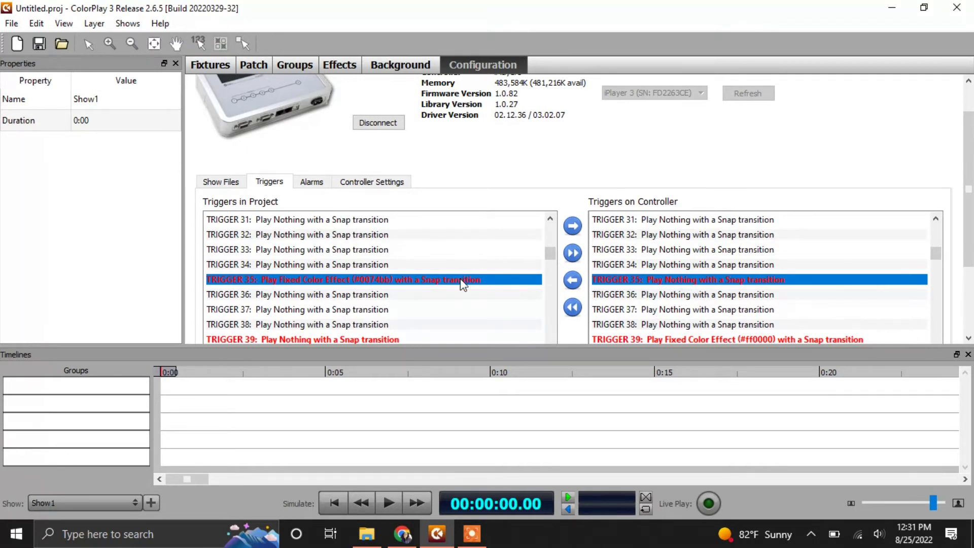
click(573, 227)
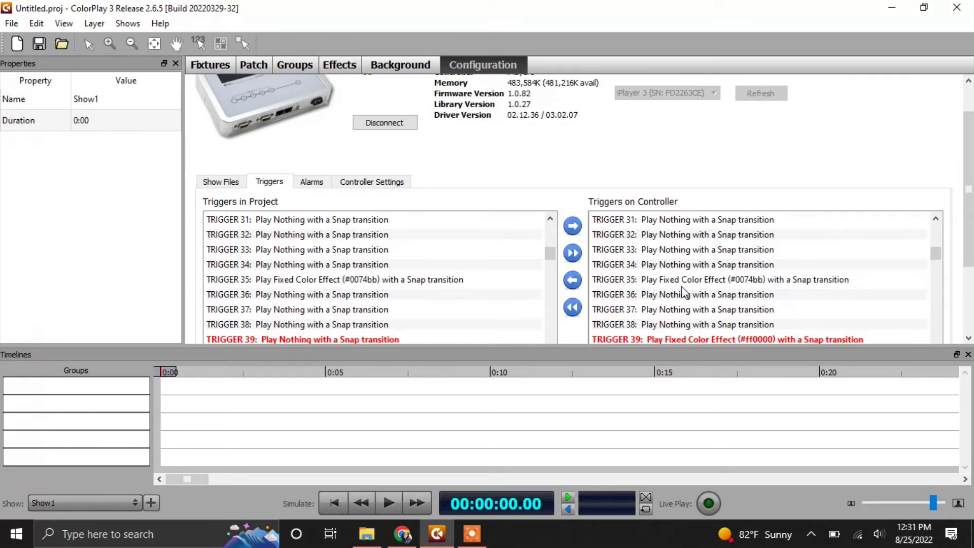
click(694, 280)
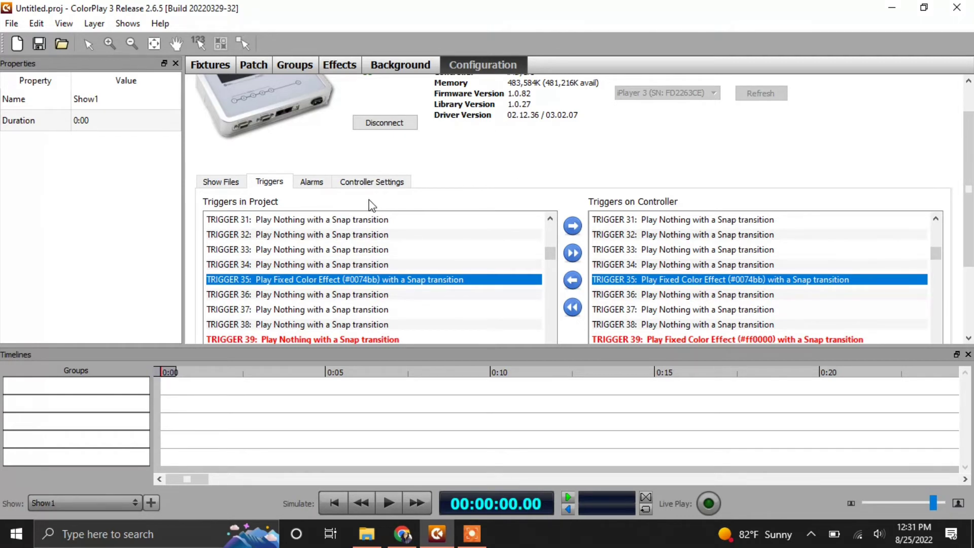
Step: Open ALARM 35 from the Alarms lists and set its repeat type to Every Day
click(312, 182)
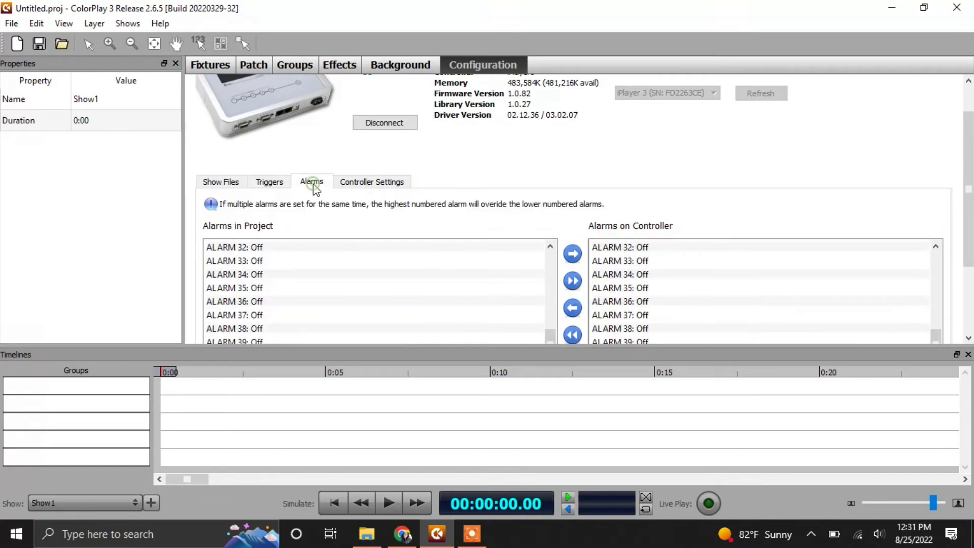
click(225, 288)
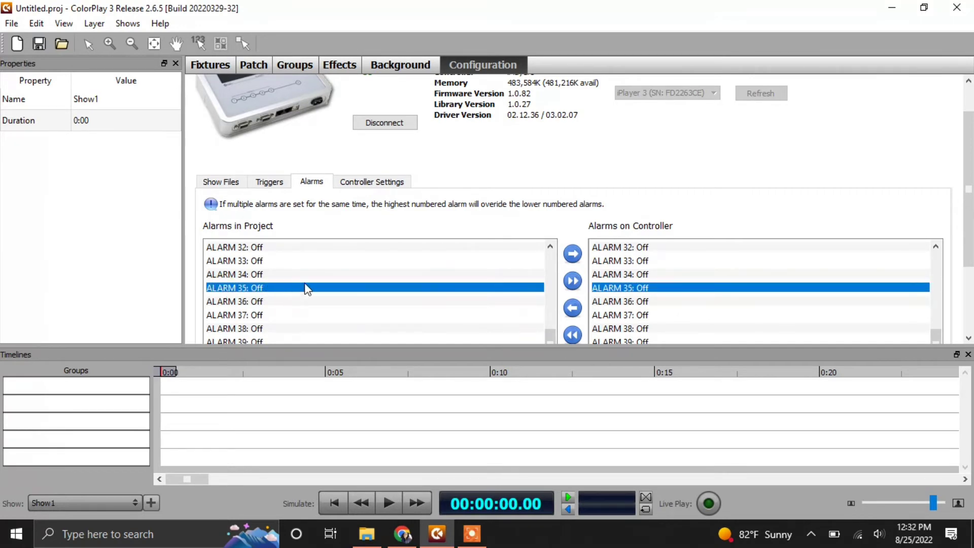
double_click(337, 296)
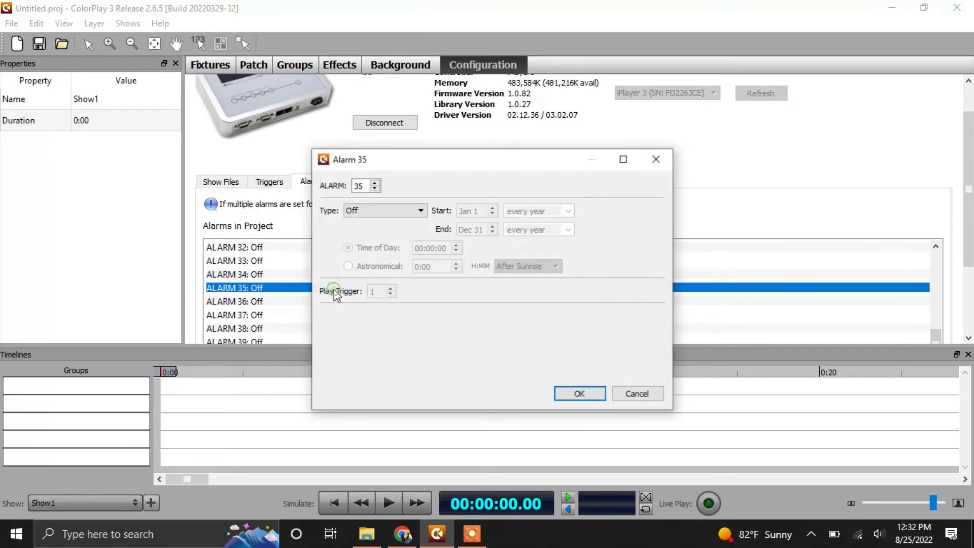
click(367, 209)
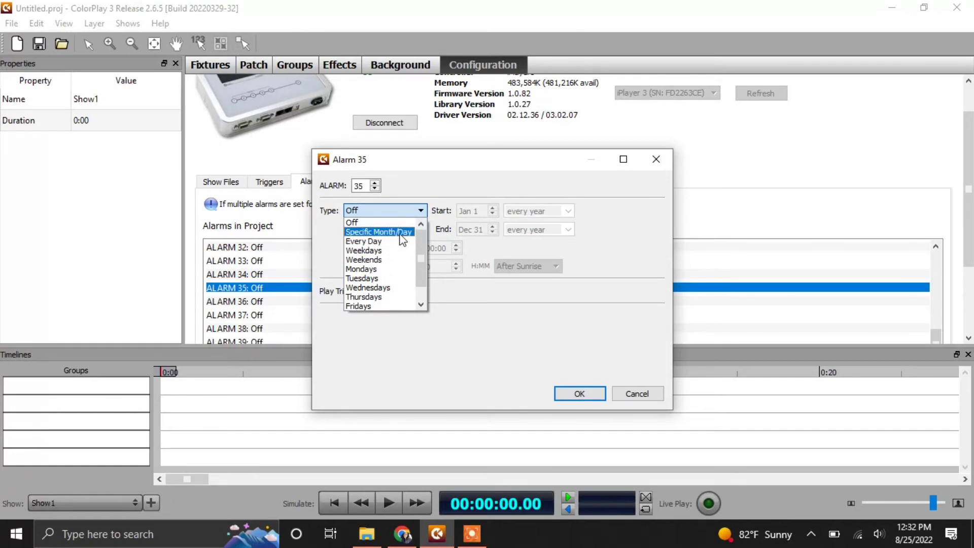
click(388, 242)
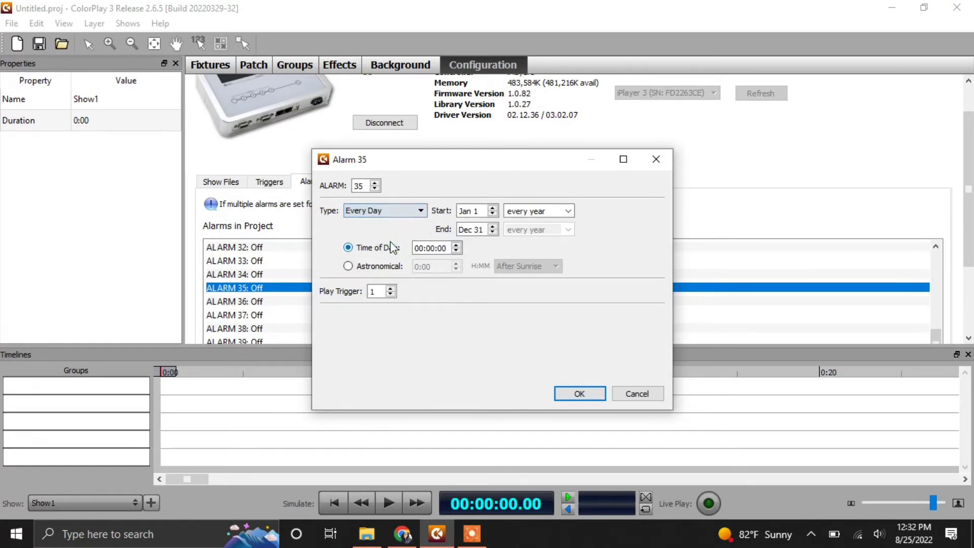
Step: Set the alarm's year to 2022, start date Aug 22 and end date Sep 26
click(519, 211)
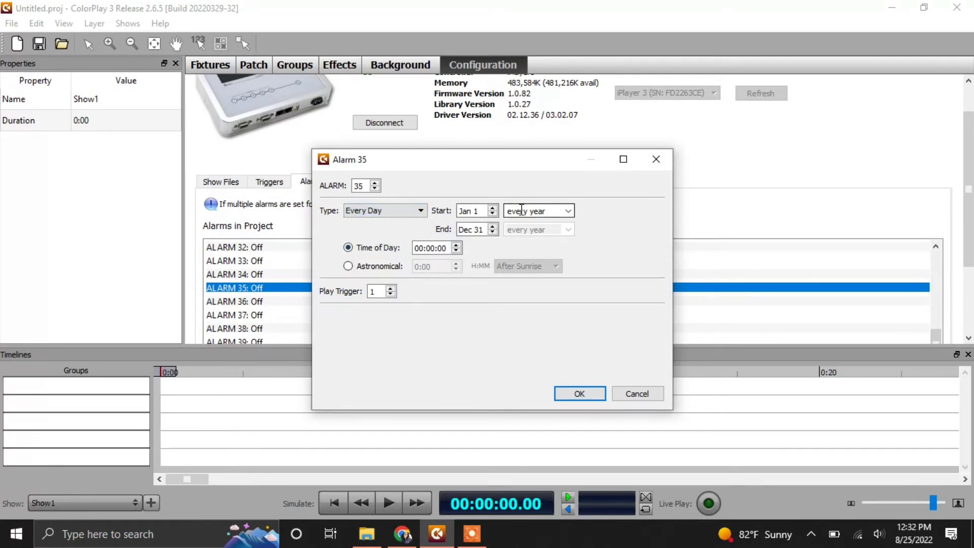
click(568, 211)
scroll(538, 254, up, 2)
click(527, 232)
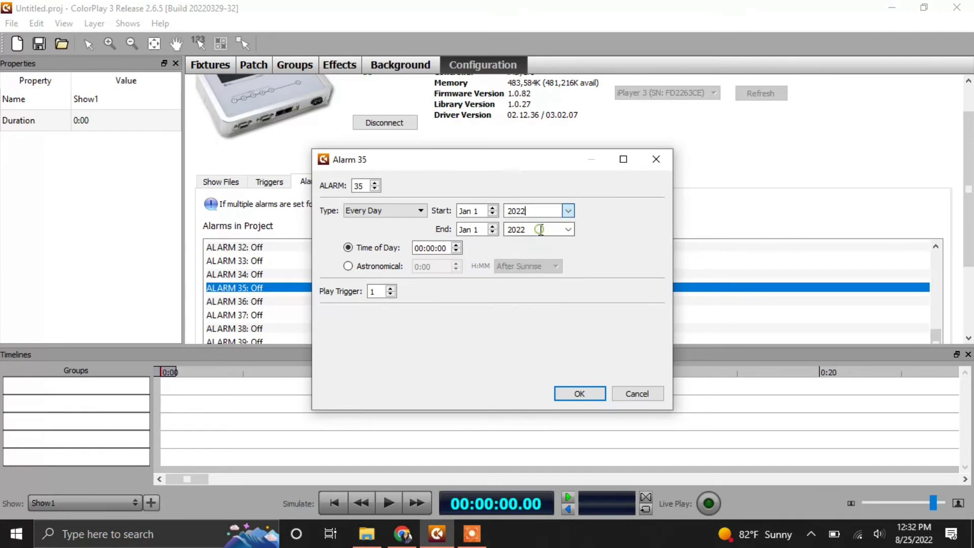
click(464, 211)
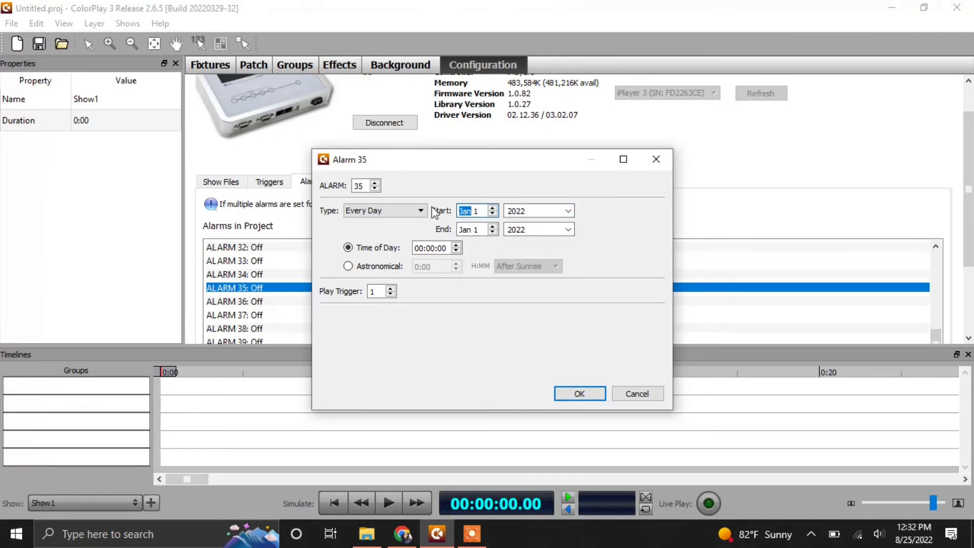
text(8)
text(22)
click(472, 230)
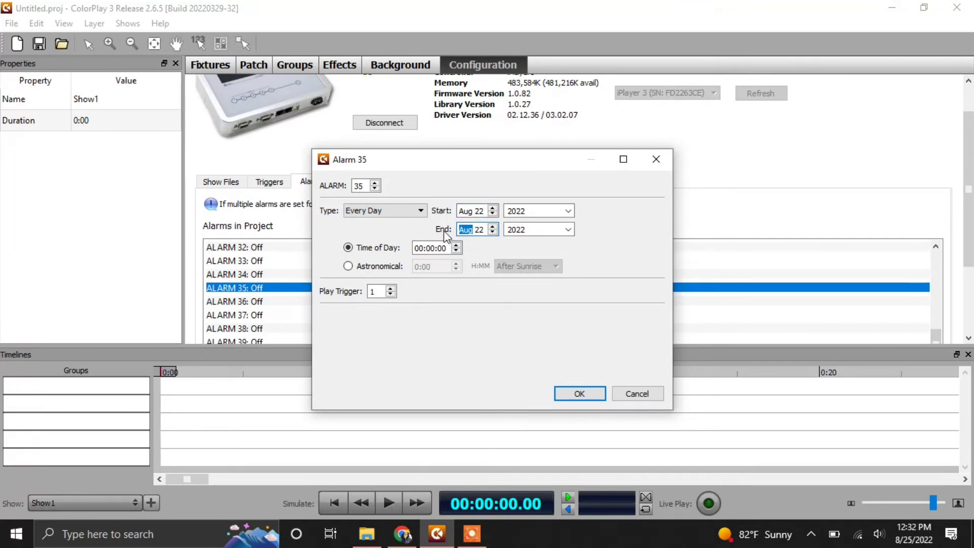
text(9)
text(26)
Step: Time alarm 35 astronomically Before Sunset and select its Play Trigger number for replacement
click(348, 266)
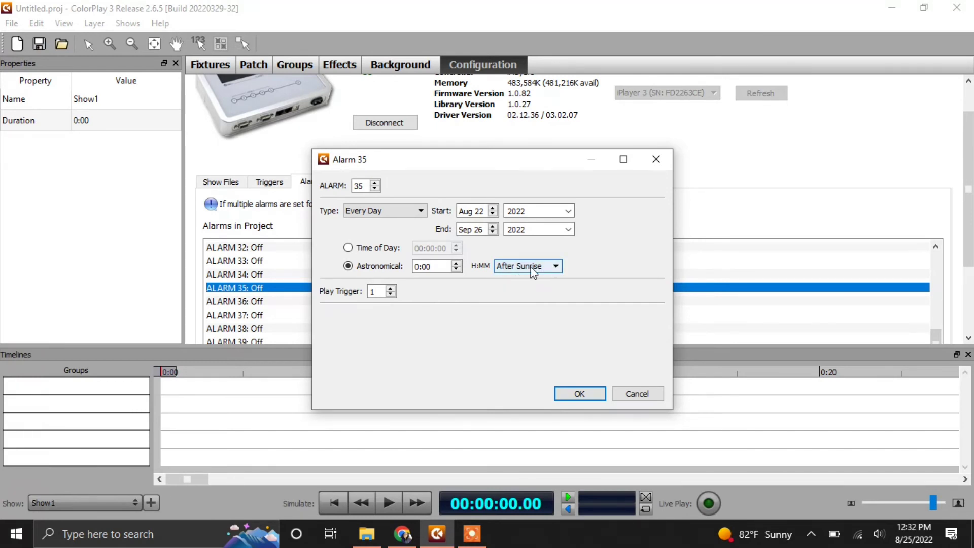
click(430, 267)
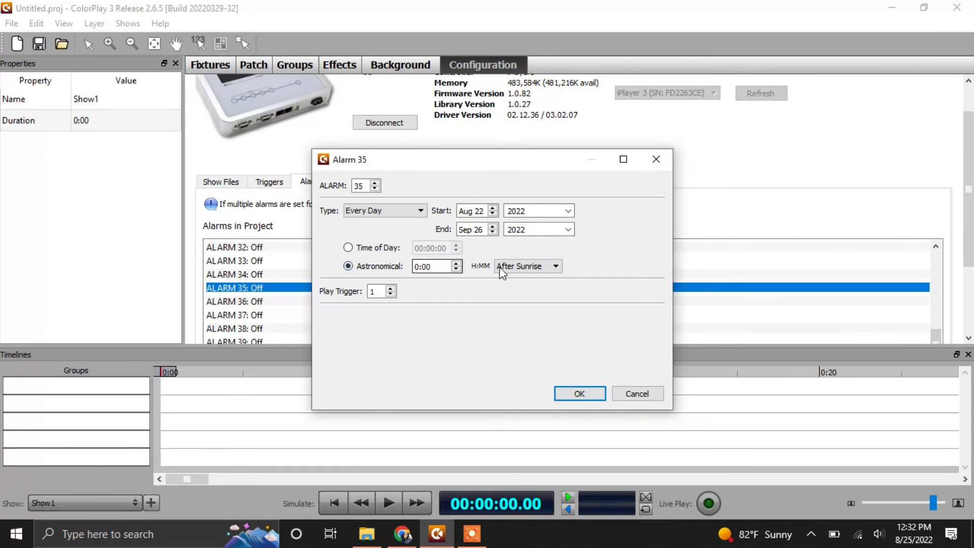
click(519, 267)
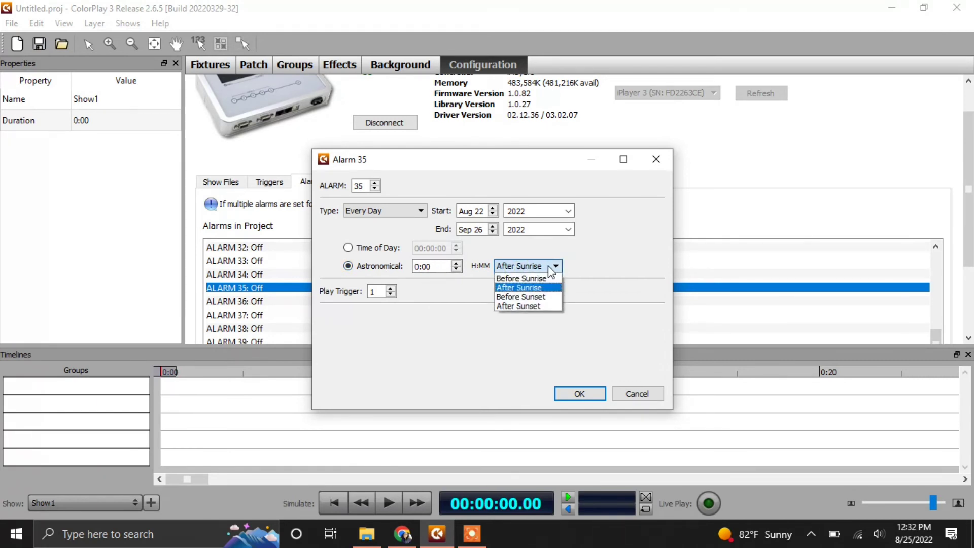
click(557, 297)
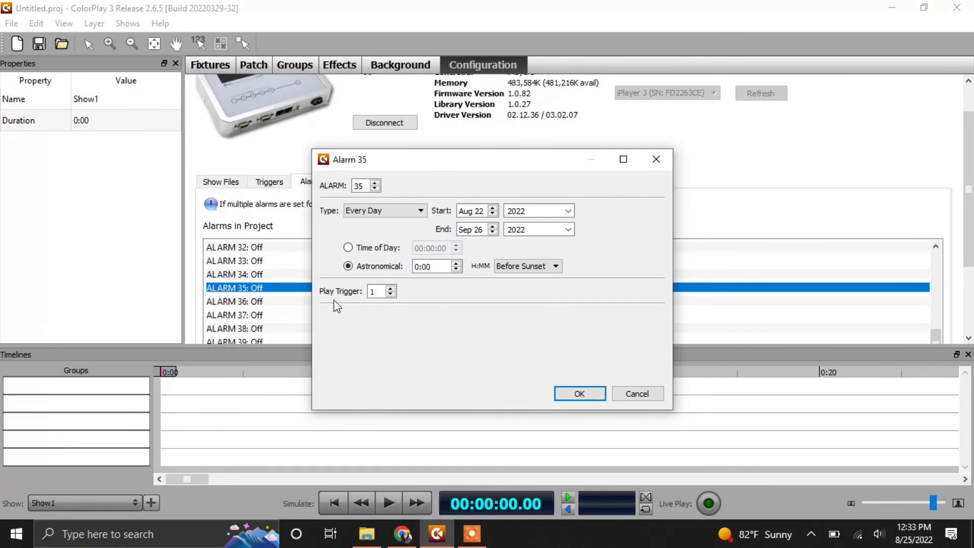
click(380, 291)
drag(381, 291, 364, 292)
Step: Save ALARM 35 (daily, Sunset-00:00:00, TRIGGER 35) and send it to the controller
click(572, 394)
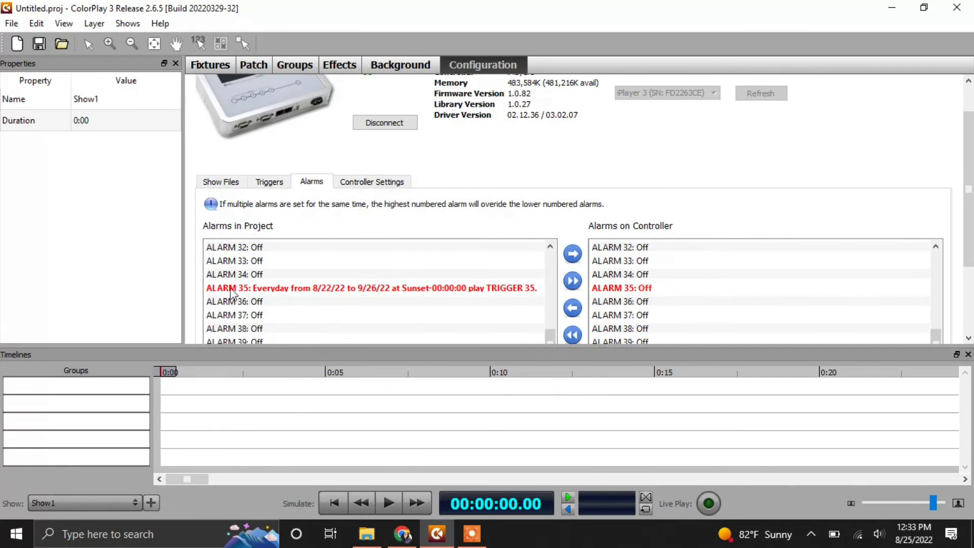
click(520, 289)
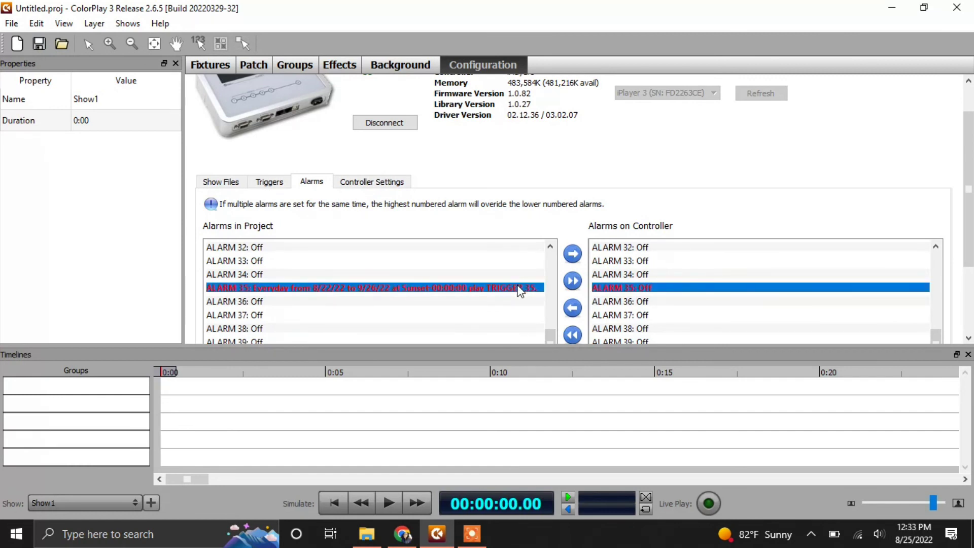
click(573, 254)
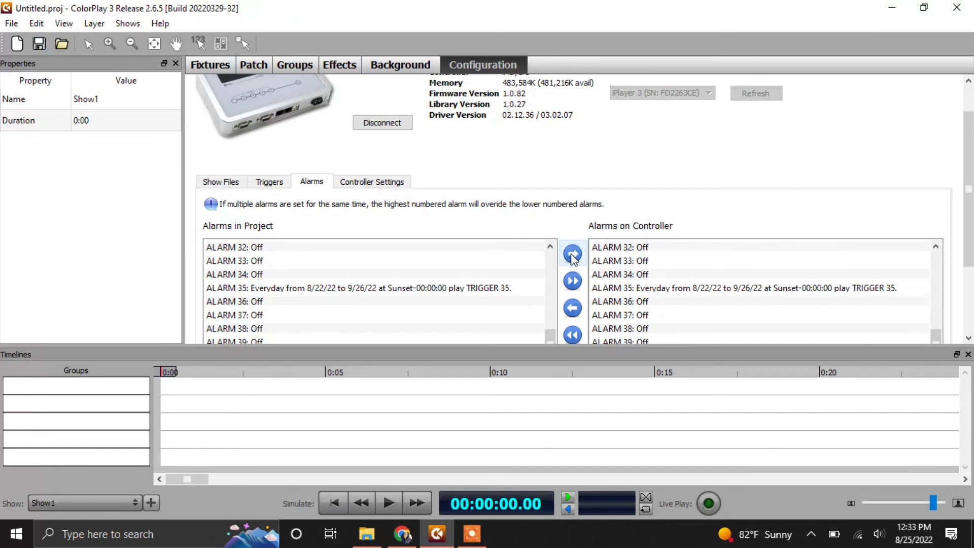